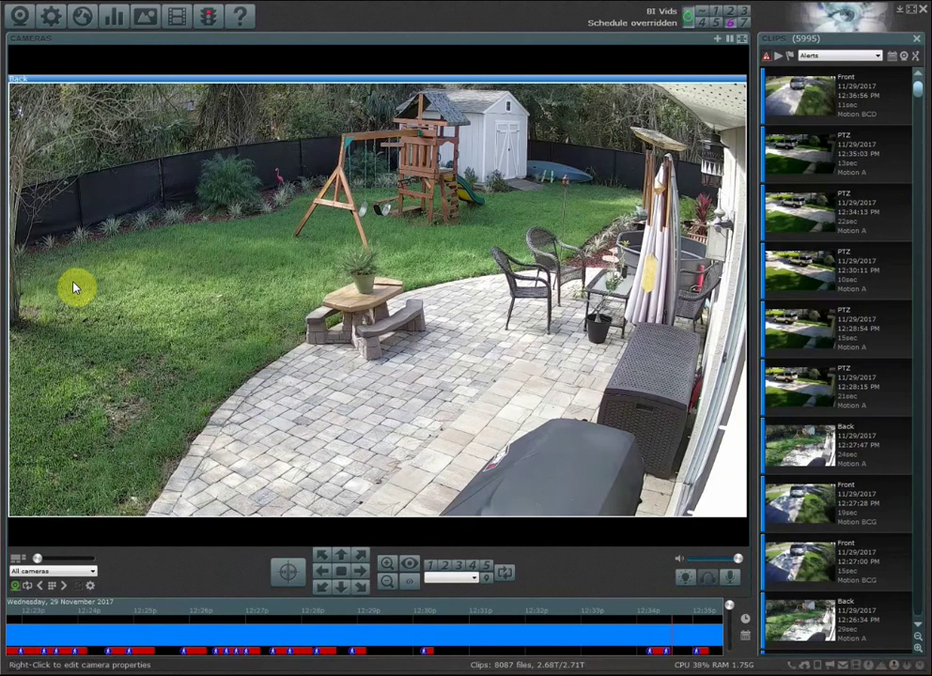
Open the right-click action menu on the Back camera's live view
{"action": "right_click", "coordinate": [129, 167]}
Change the Back camera's BI Vids Record video mode from Continuous to When triggered
{"action": "left_click", "coordinate": [150, 171]}
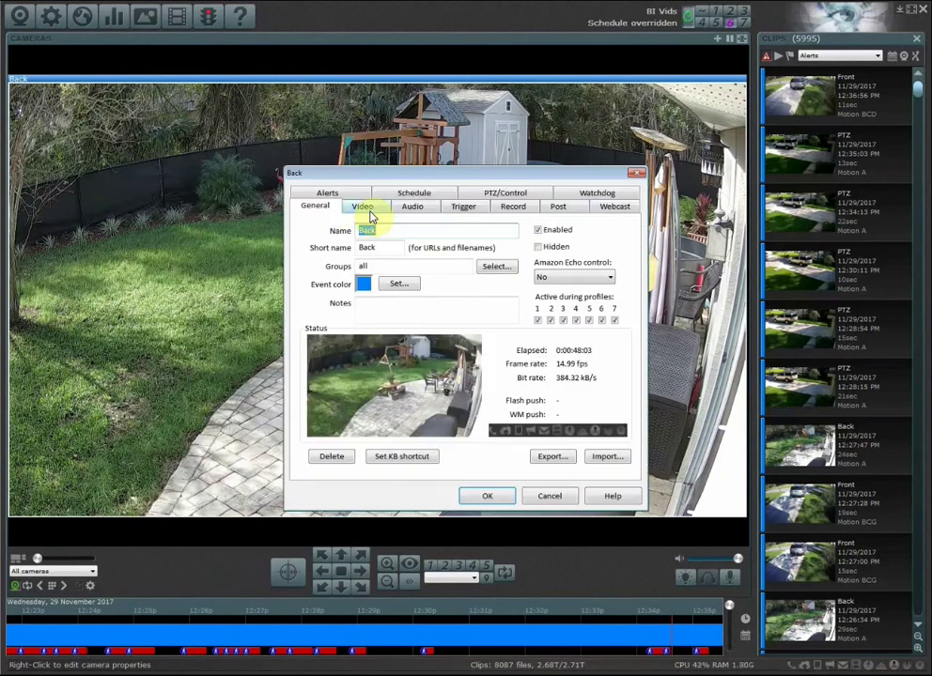
{"action": "left_click", "coordinate": [514, 206]}
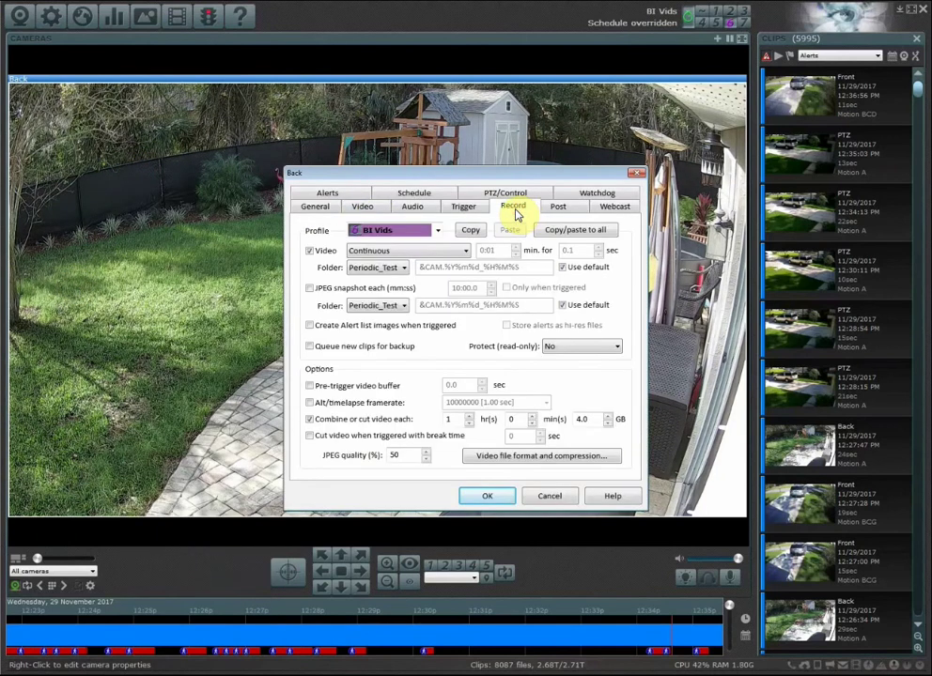
{"action": "left_click_drag", "start_coordinate": [519, 172], "coordinate": [348, 143]}
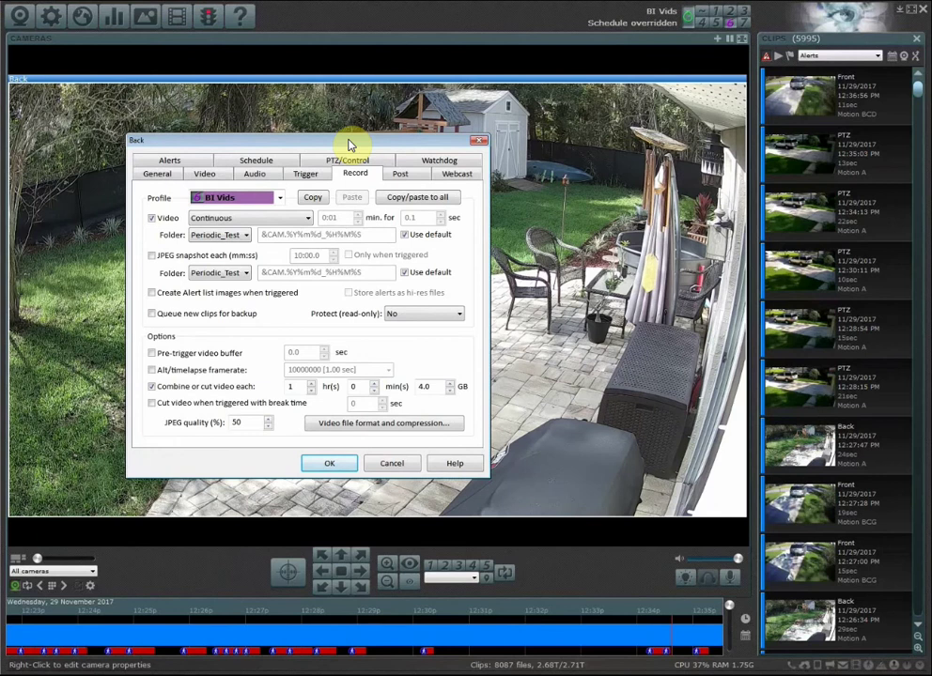
{"action": "left_click", "coordinate": [264, 218]}
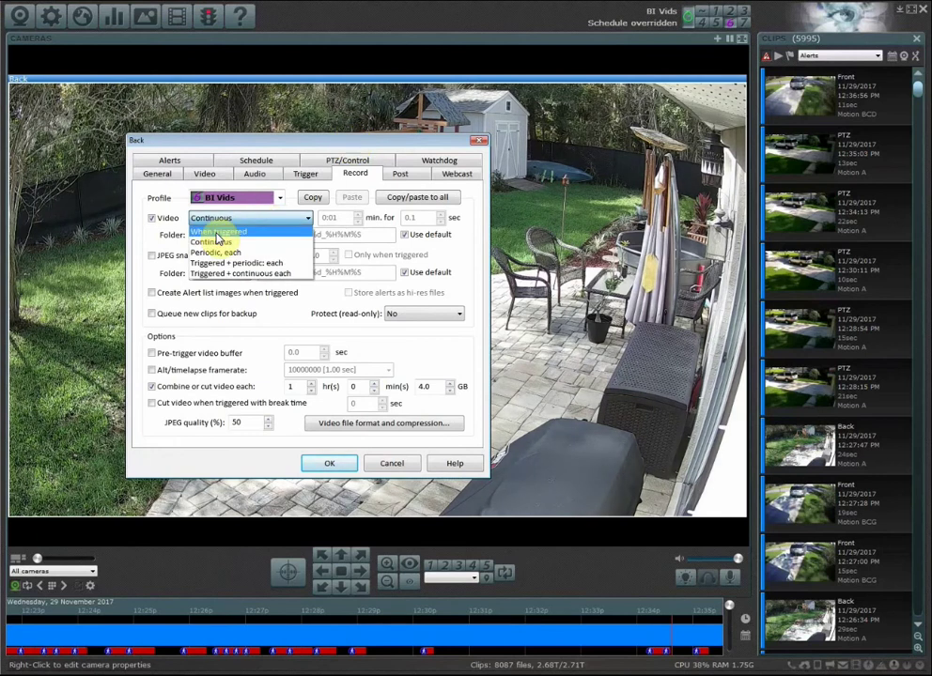
{"action": "left_click", "coordinate": [216, 232]}
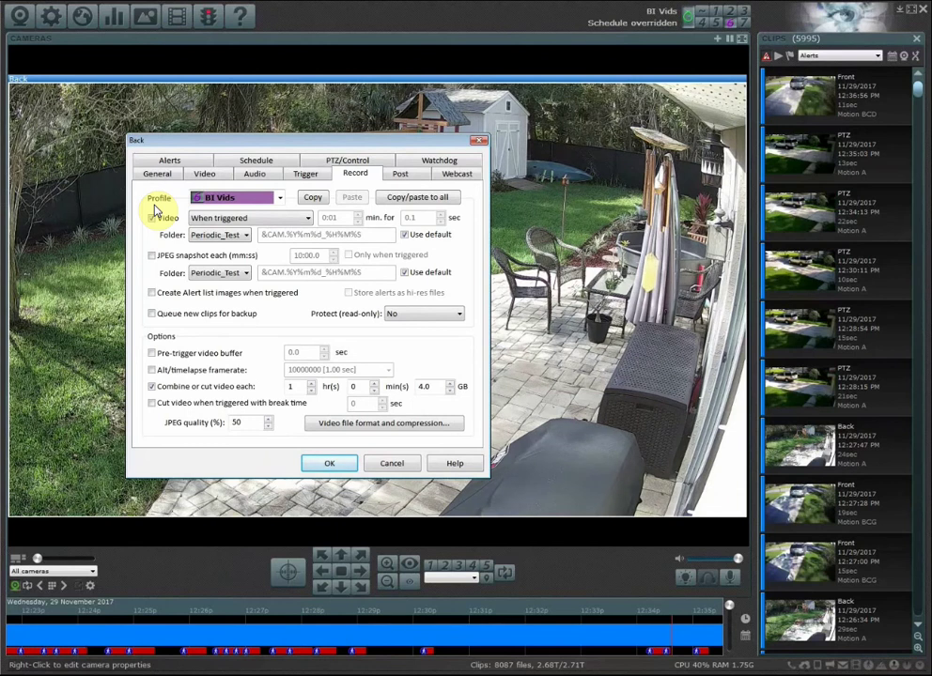
Look at the At Work profile, then set the At Home profile's video to When triggered
{"action": "left_click", "coordinate": [212, 198]}
{"action": "left_click", "coordinate": [226, 214]}
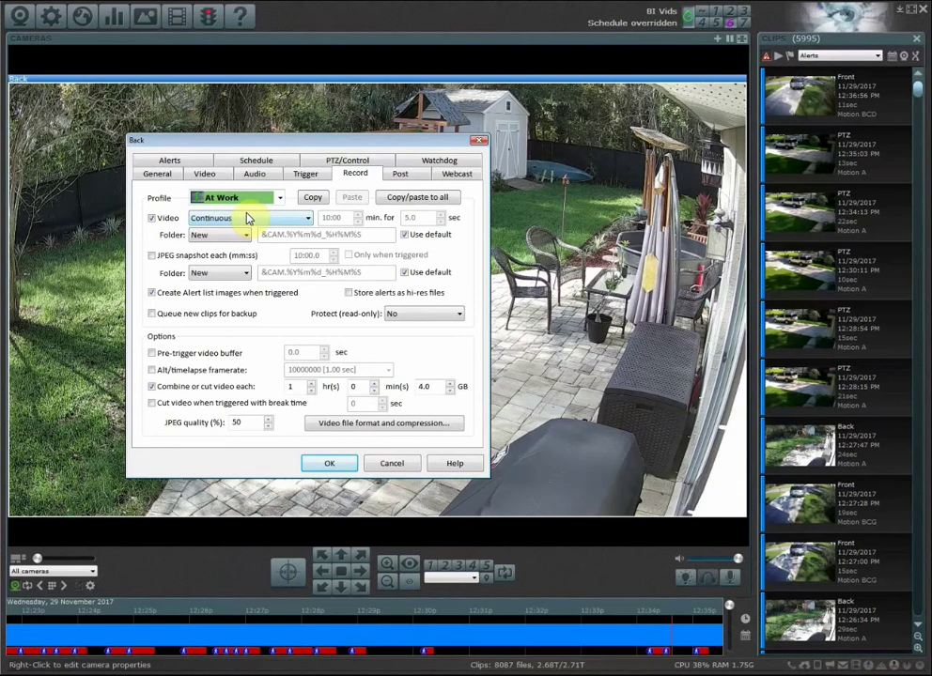
{"action": "left_click", "coordinate": [236, 198]}
{"action": "left_click", "coordinate": [226, 226]}
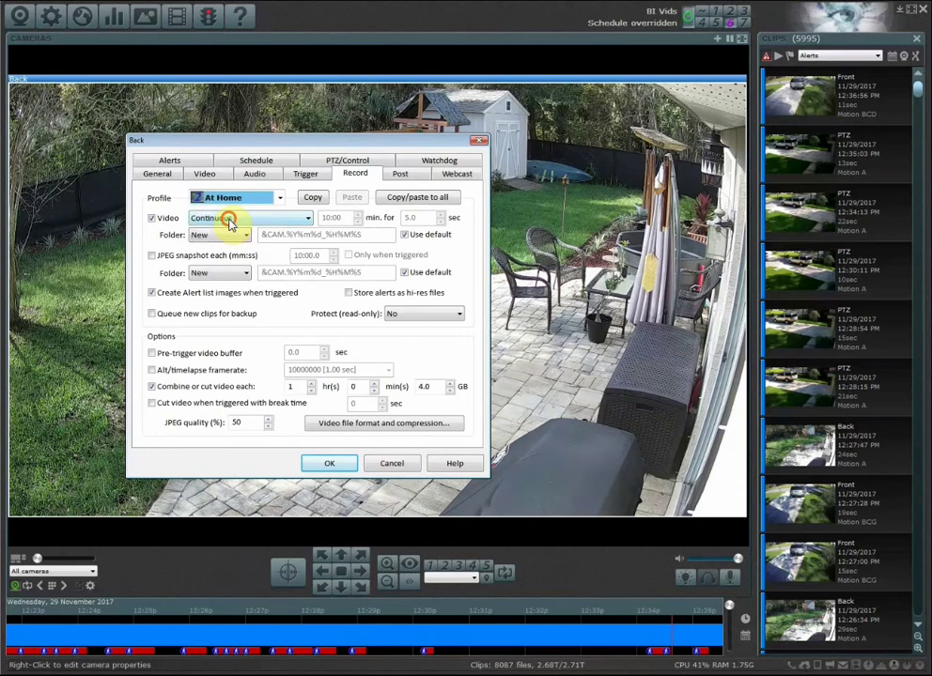
{"action": "left_click", "coordinate": [229, 216]}
{"action": "left_click", "coordinate": [228, 238]}
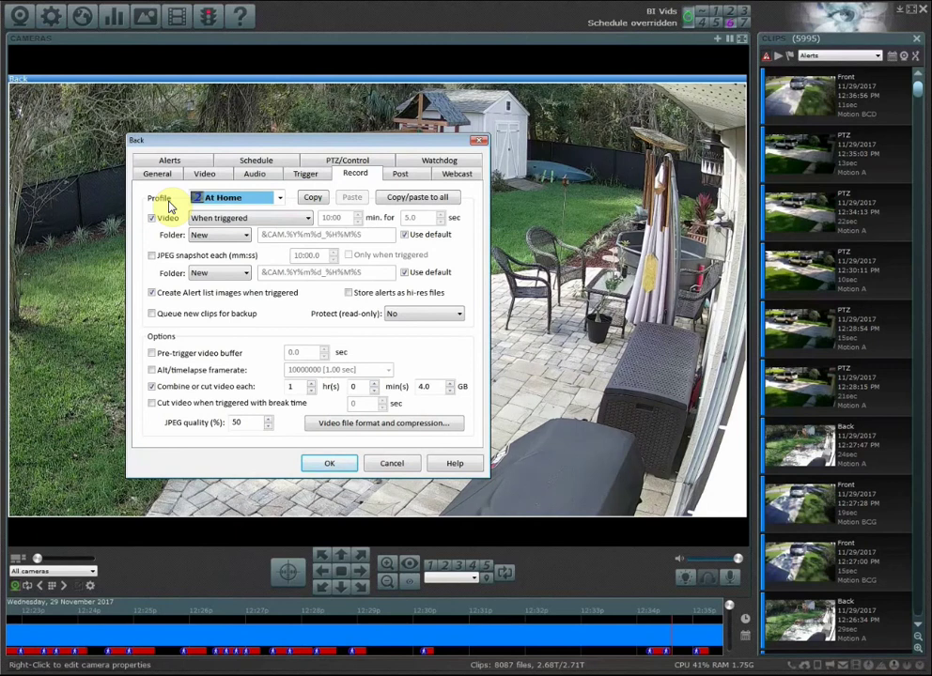
{"action": "left_click", "coordinate": [238, 220]}
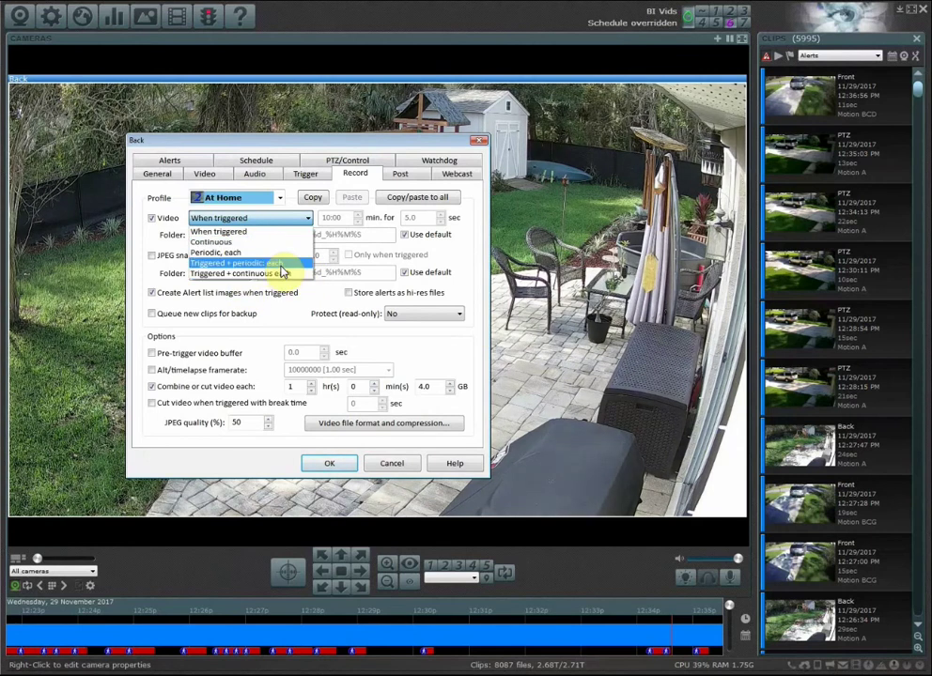
{"action": "left_click", "coordinate": [247, 242]}
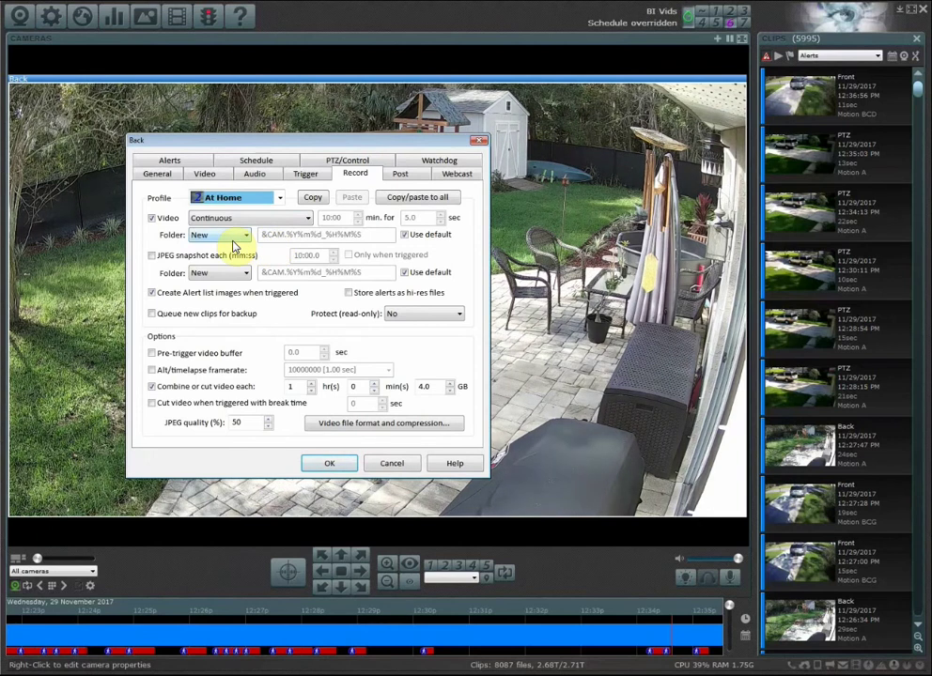
{"action": "left_click", "coordinate": [241, 222]}
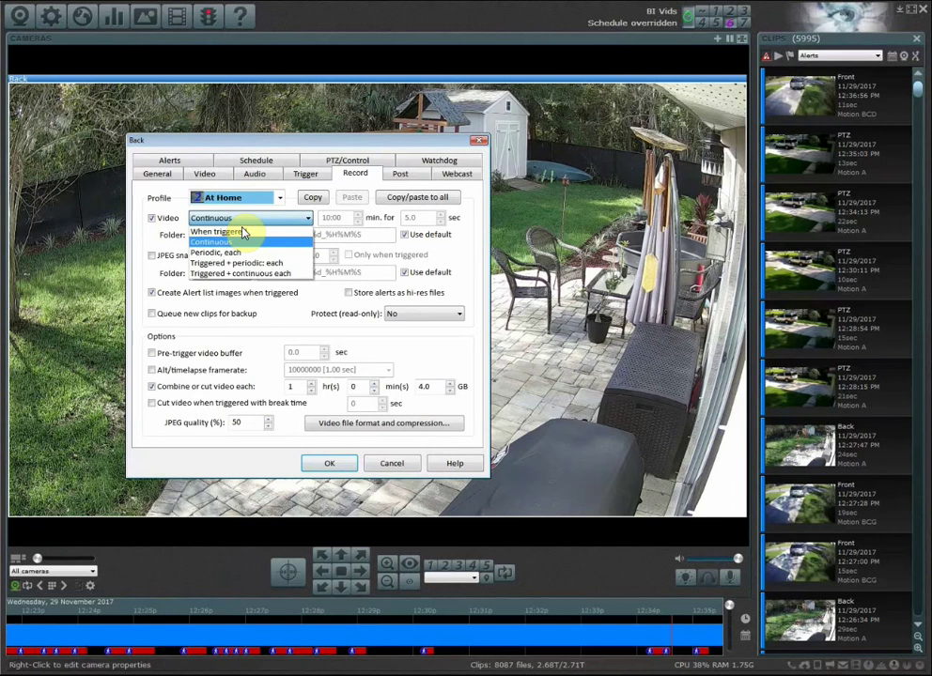
{"action": "left_click", "coordinate": [242, 232]}
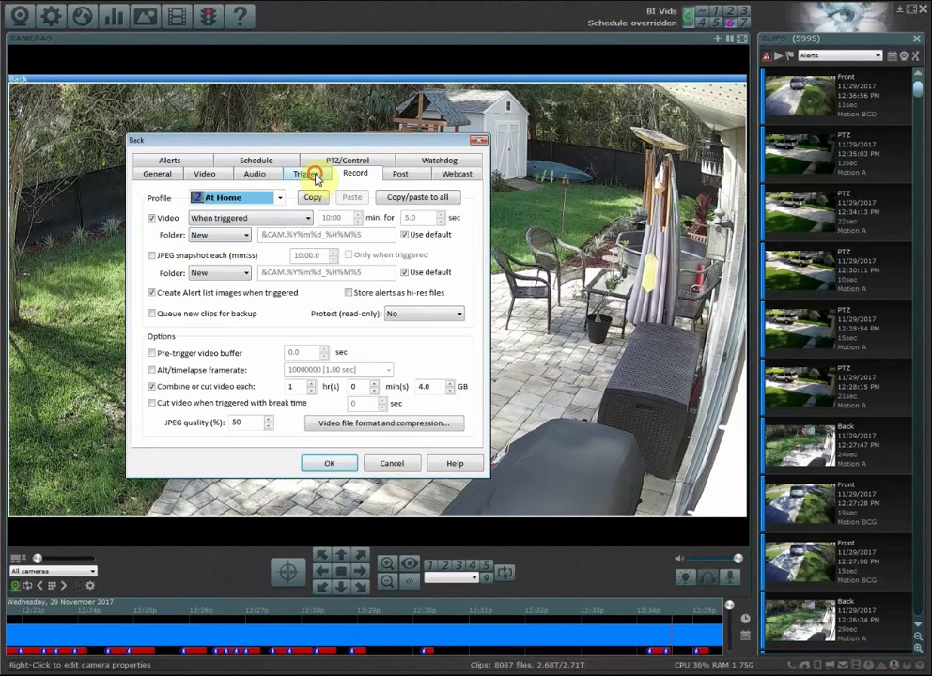
Review the Back camera's Trigger settings: motion sensor enabled and a 10.0-second break time
{"action": "left_click", "coordinate": [310, 176]}
{"action": "left_click", "coordinate": [174, 237]}
{"action": "left_click", "coordinate": [294, 235]}
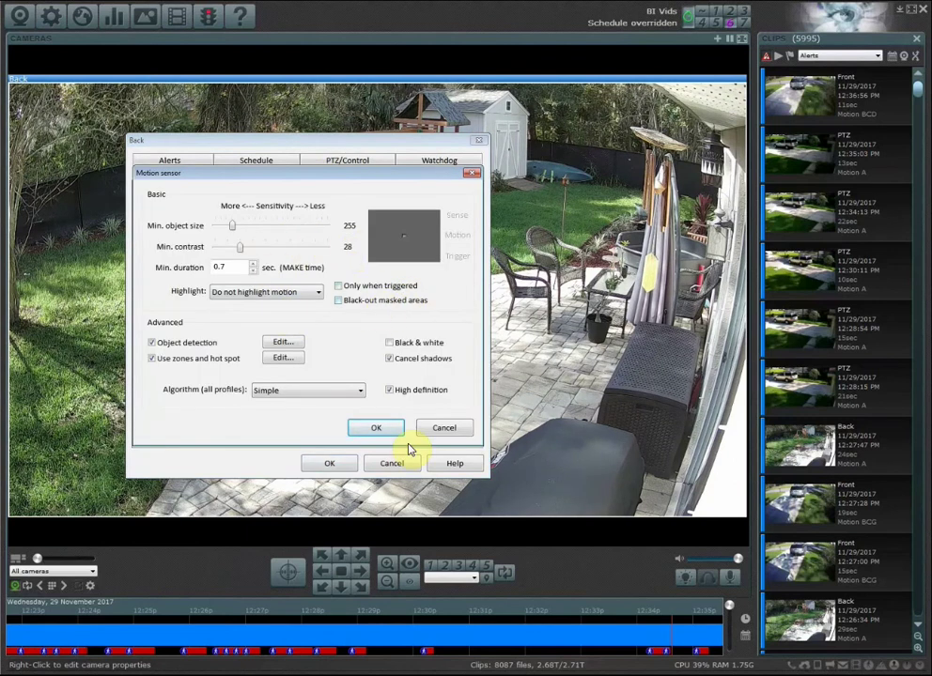
{"action": "left_click", "coordinate": [445, 429]}
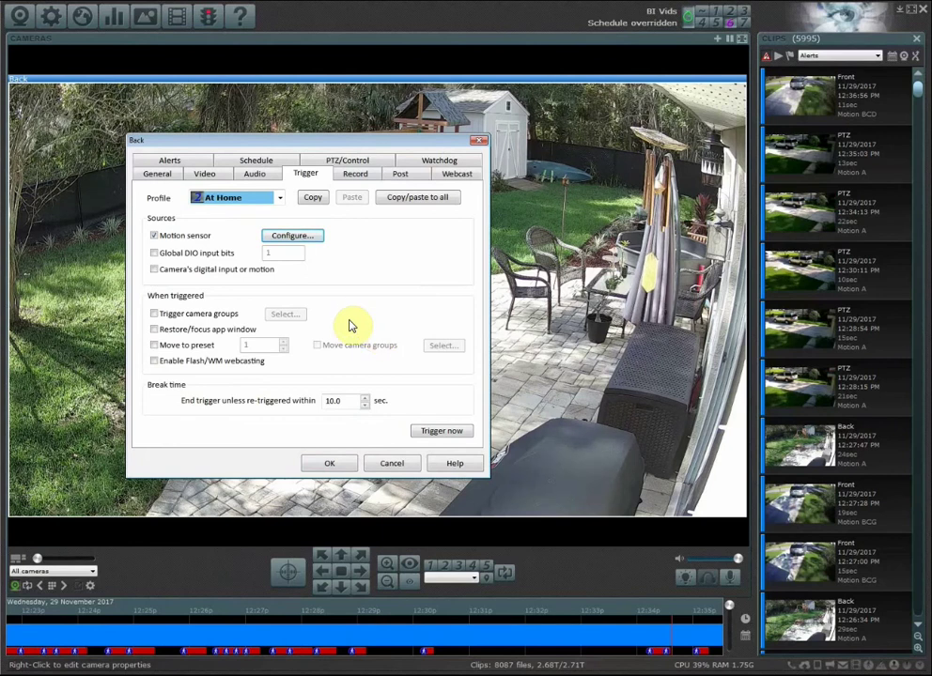
{"action": "double_click", "coordinate": [353, 401]}
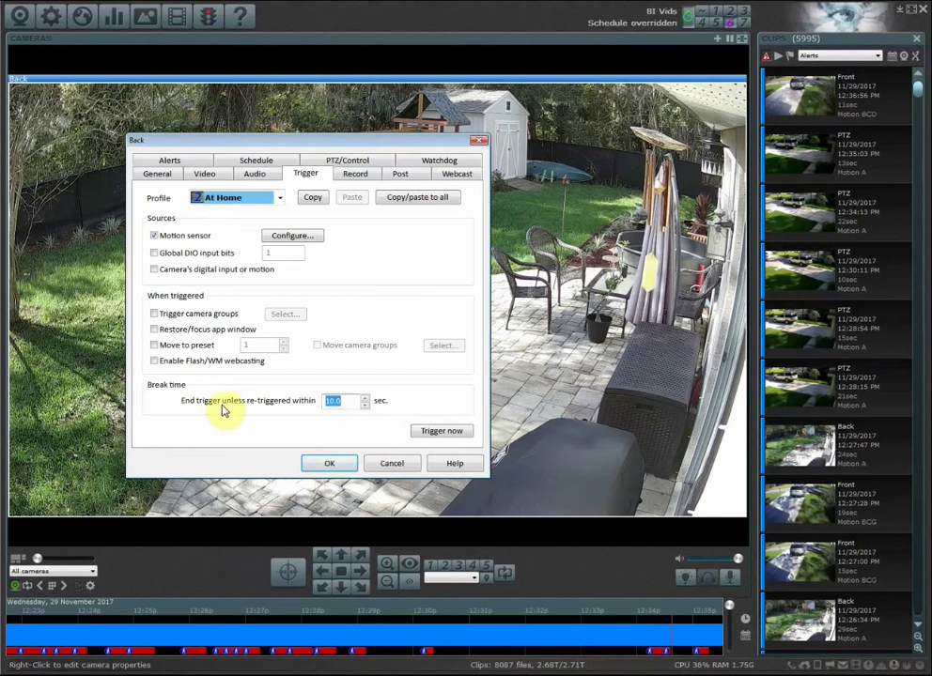
{"action": "left_click", "coordinate": [343, 401]}
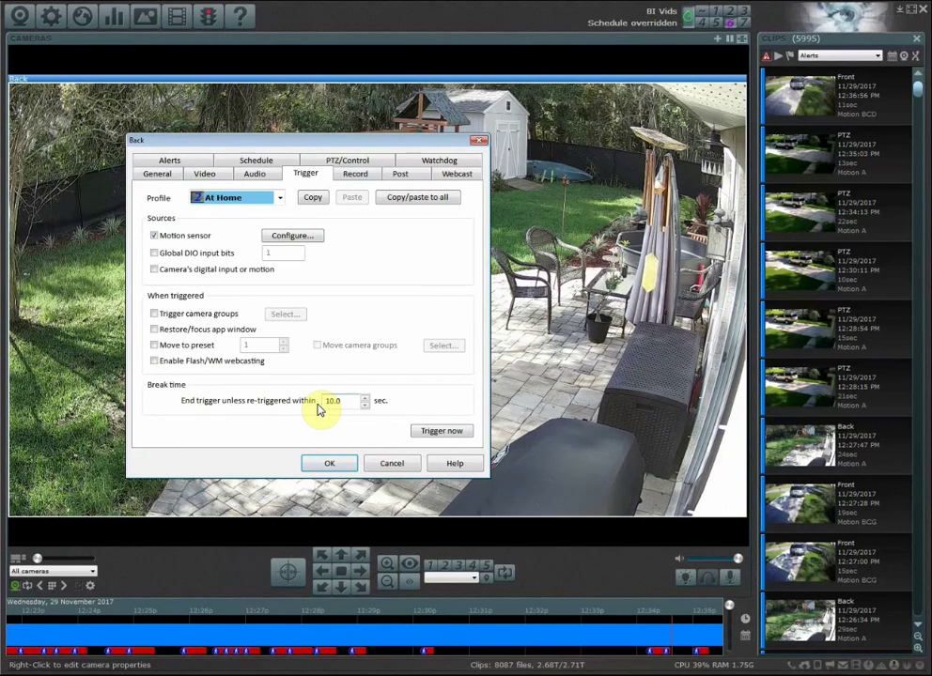
{"action": "left_click", "coordinate": [362, 175]}
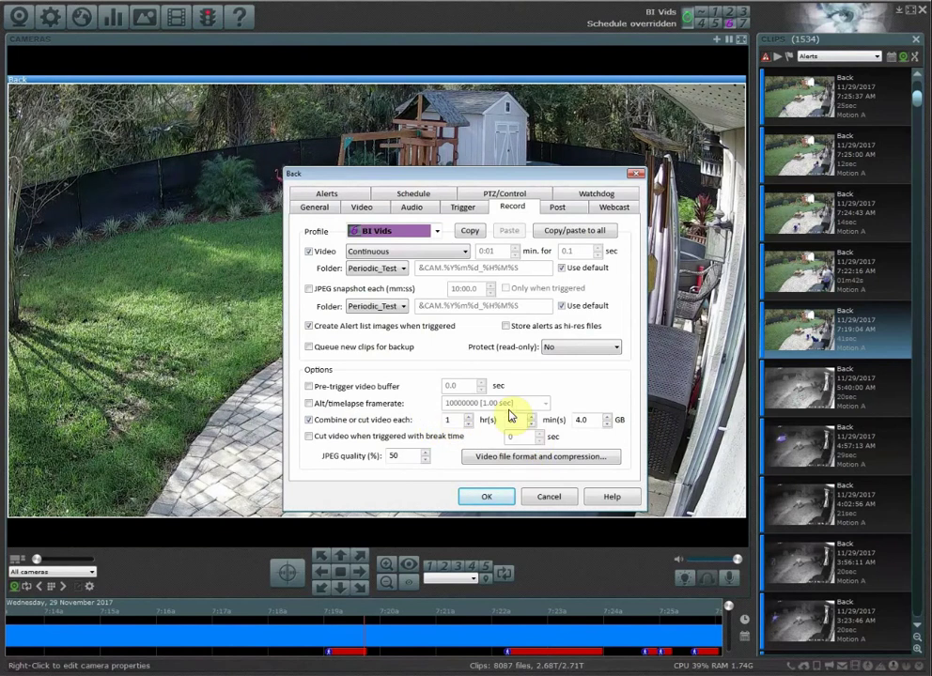
Check the 4.0 GB clip size limit, then close the camera properties
{"action": "double_click", "coordinate": [582, 420]}
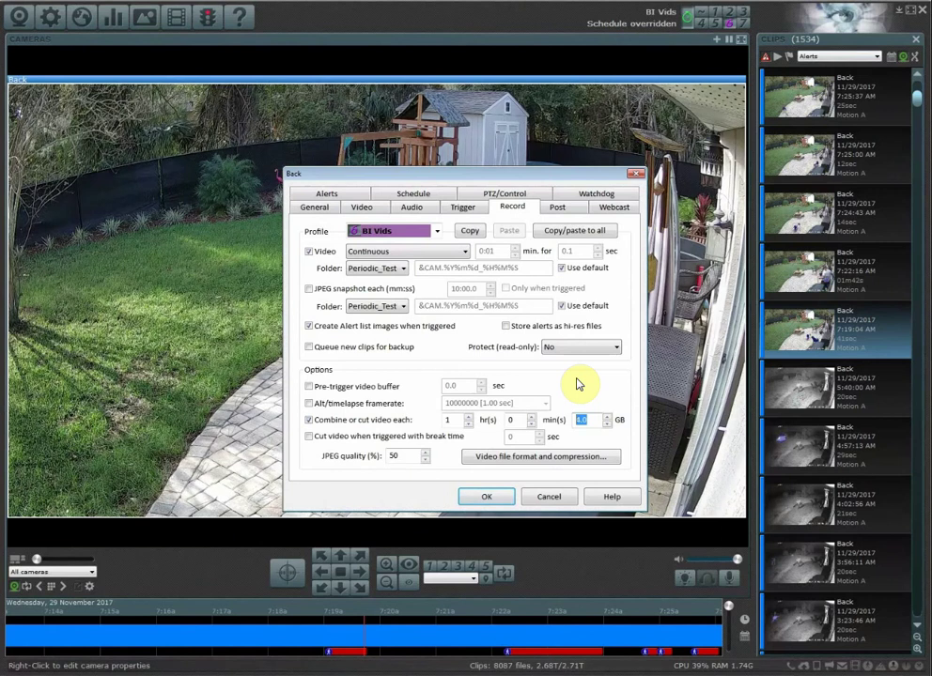
{"action": "left_click", "coordinate": [635, 175]}
Show All clips, play the 12:00:01 PM hourly clip about 37 minutes in, then return live
{"action": "left_click", "coordinate": [833, 58]}
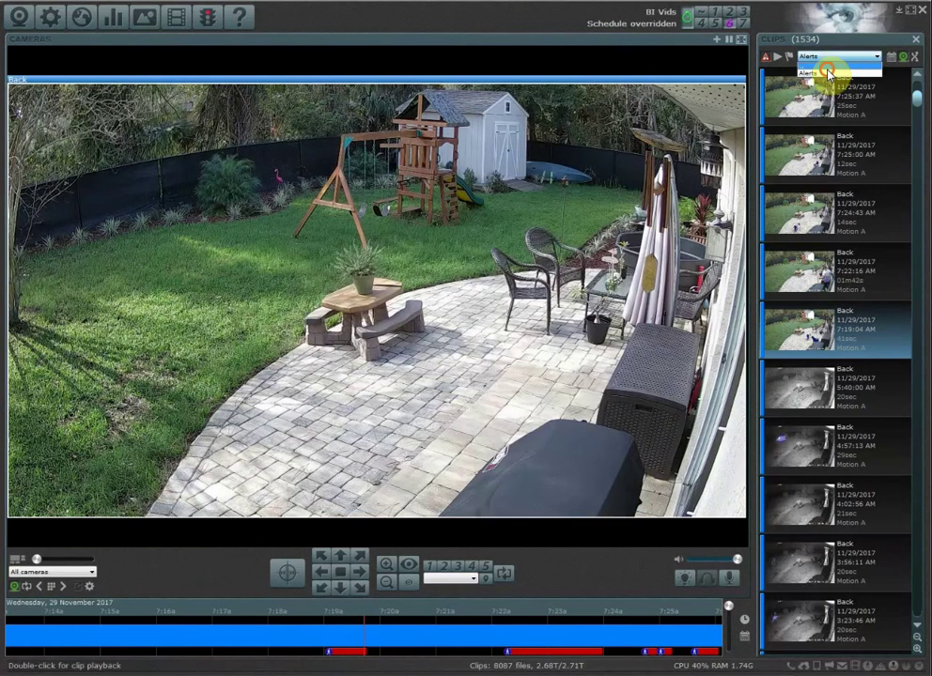
{"action": "left_click", "coordinate": [827, 74]}
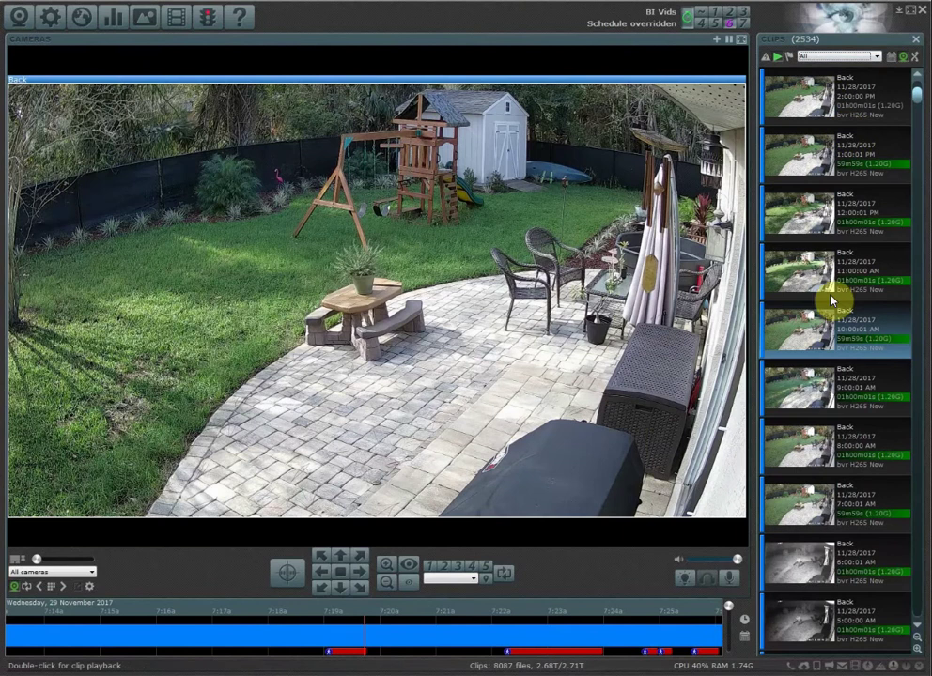
{"action": "double_click", "coordinate": [849, 226]}
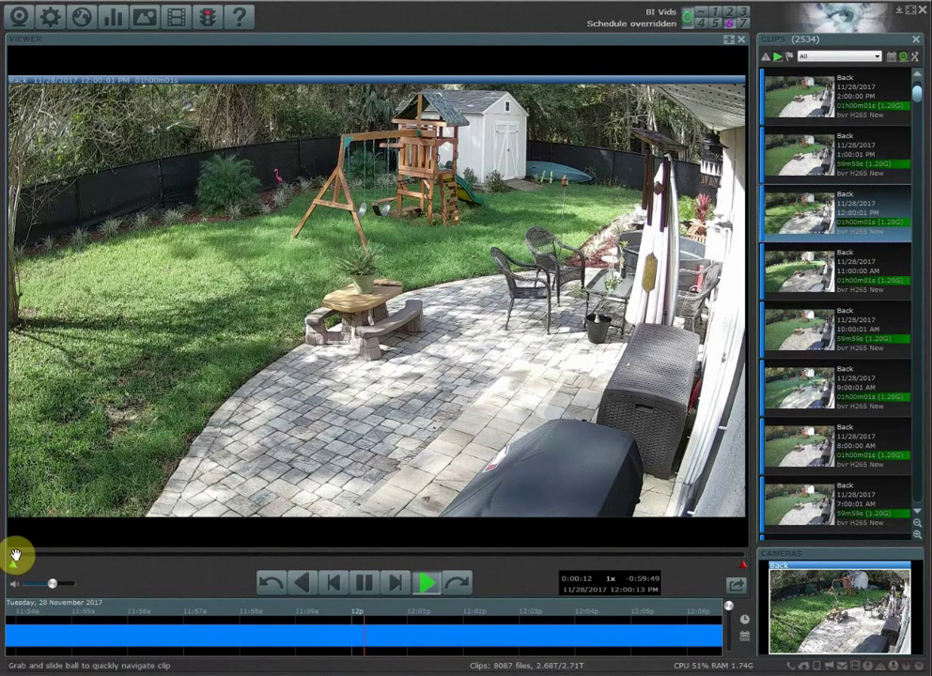
{"action": "left_click_drag", "start_coordinate": [15, 556], "coordinate": [462, 555]}
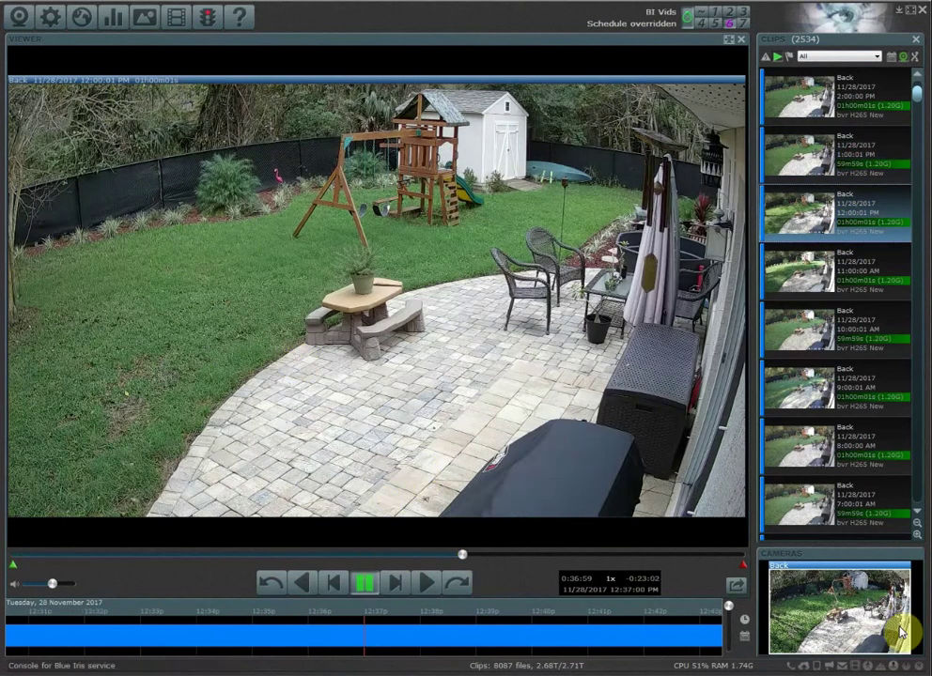
{"action": "left_click", "coordinate": [857, 608]}
{"action": "right_click", "coordinate": [325, 246]}
Glance at the Record tab, then filter clips to Alerts and select the 7:19:04 AM alert
{"action": "left_click", "coordinate": [401, 237]}
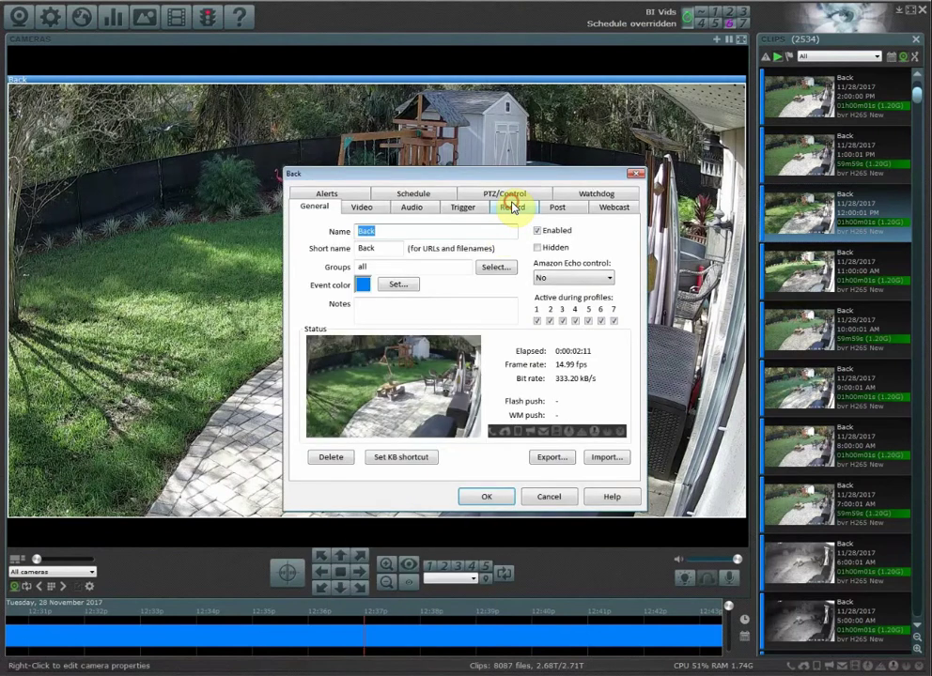
{"action": "left_click", "coordinate": [512, 205]}
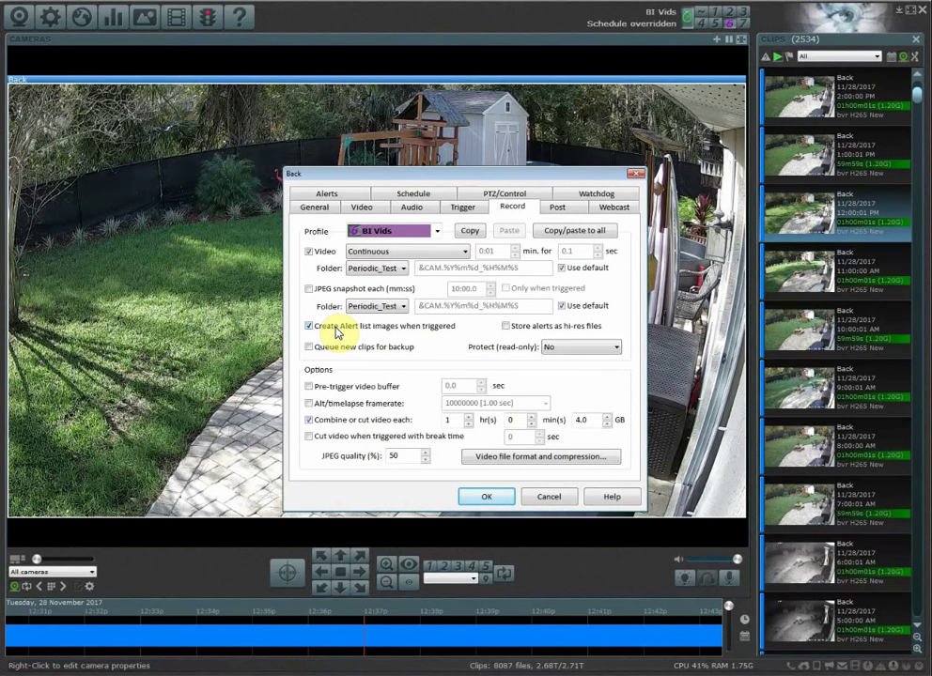
{"action": "left_click", "coordinate": [636, 173]}
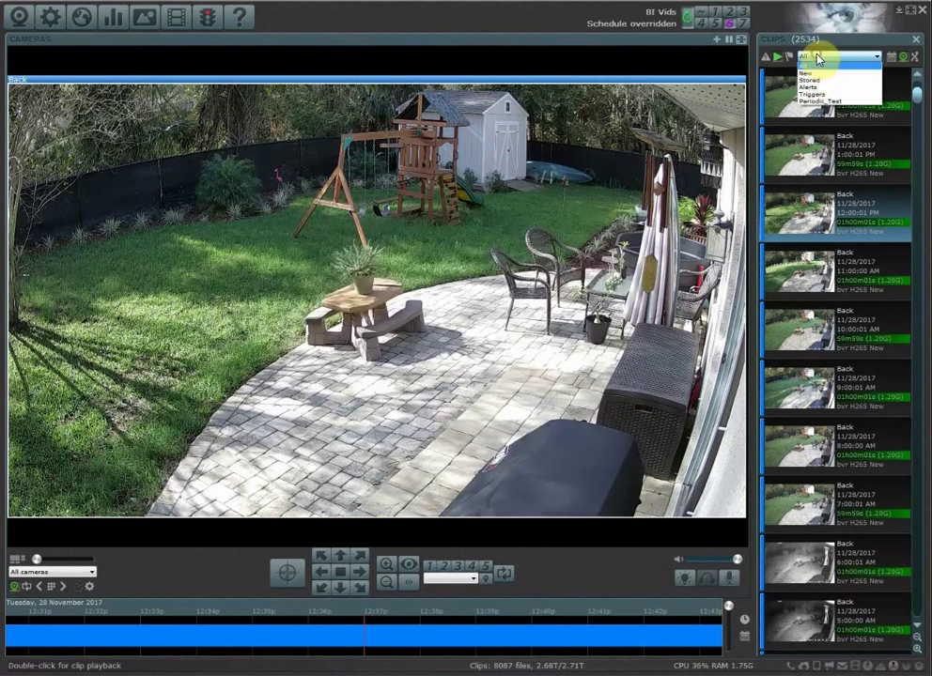
{"action": "left_click", "coordinate": [816, 88]}
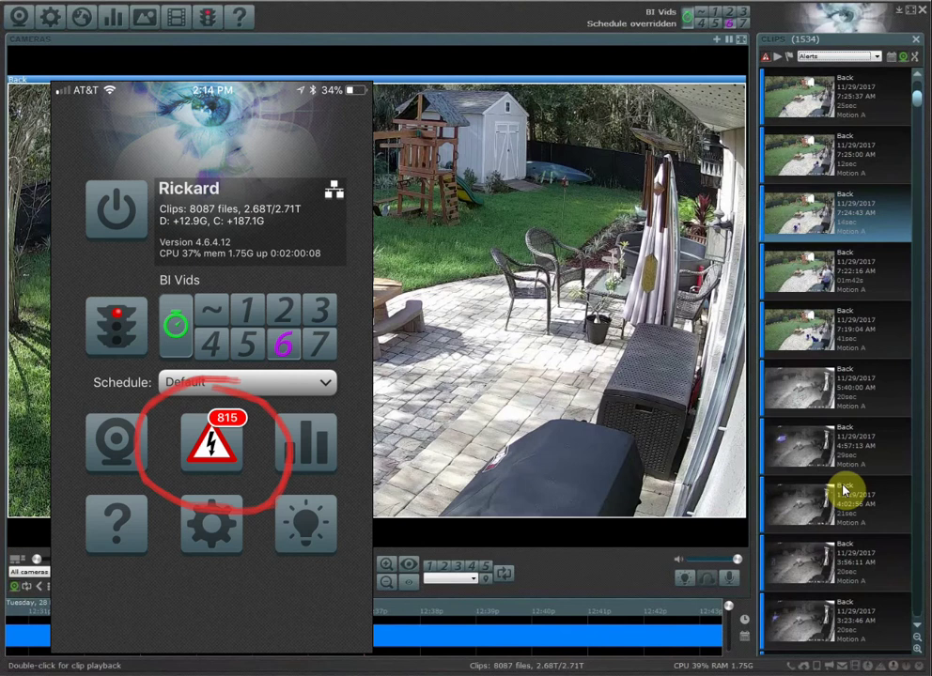
{"action": "left_click", "coordinate": [857, 340]}
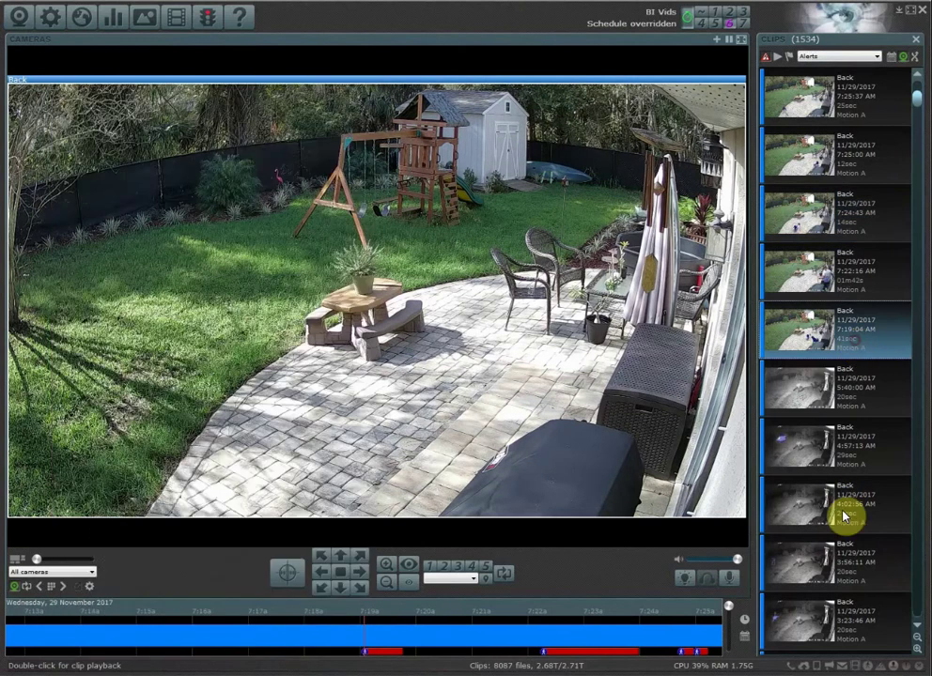
Play the 7:19:04 AM alert clip
{"action": "double_click", "coordinate": [866, 331]}
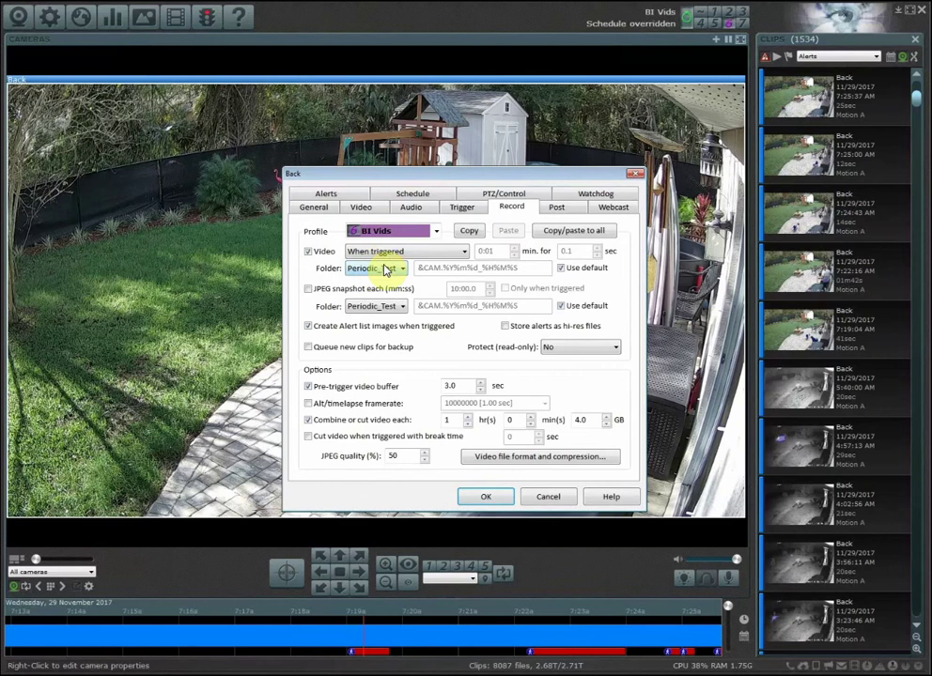
Browse the recording folder list and toggle the 3.0-second pre-trigger video buffer
{"action": "left_click", "coordinate": [313, 270]}
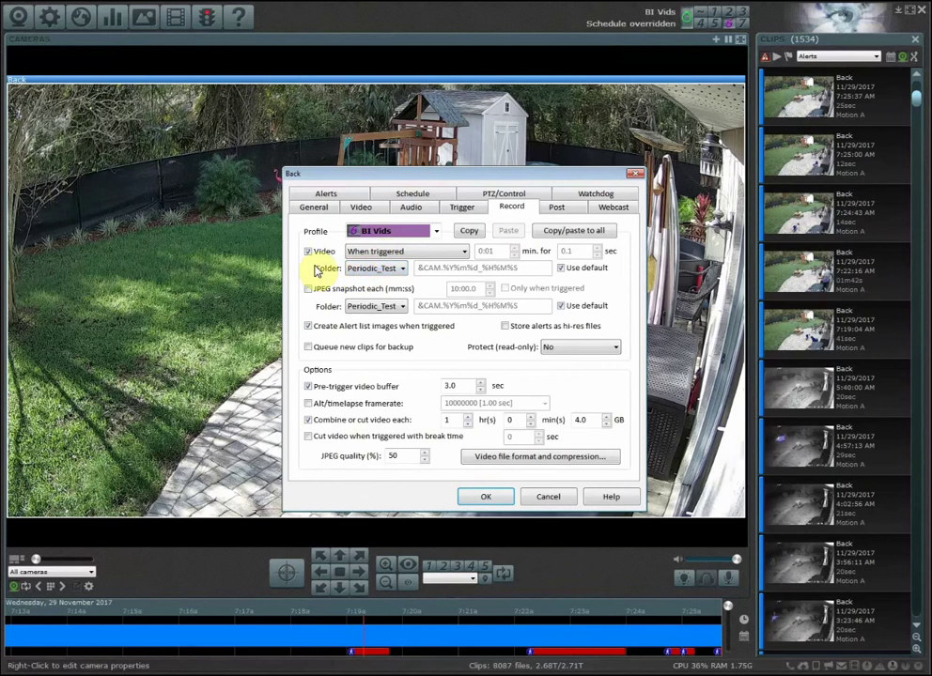
{"action": "left_click", "coordinate": [375, 268]}
{"action": "left_click", "coordinate": [328, 272]}
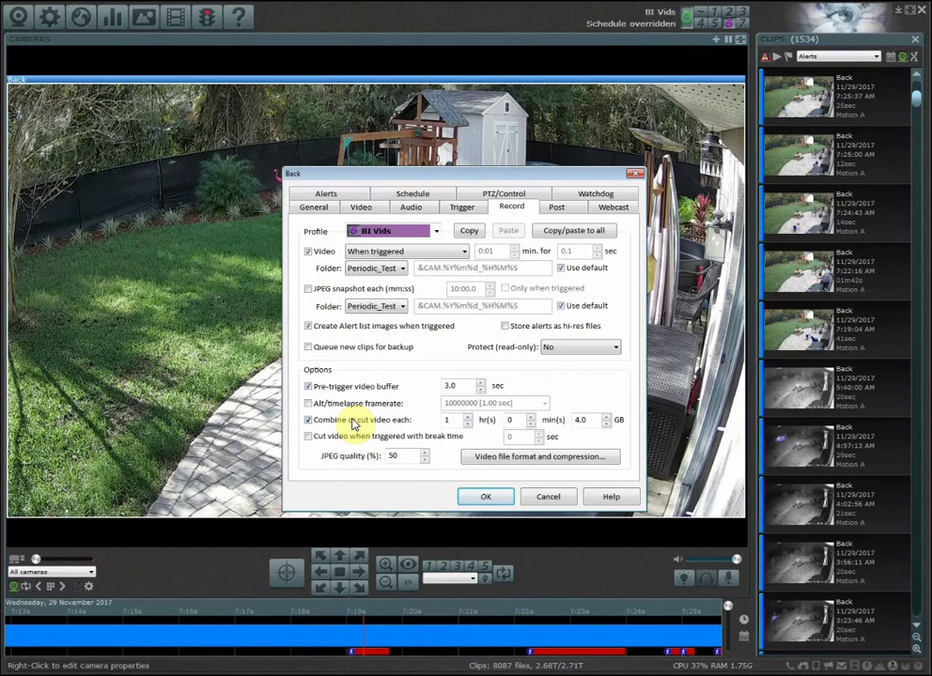
{"action": "double_click", "coordinate": [467, 386]}
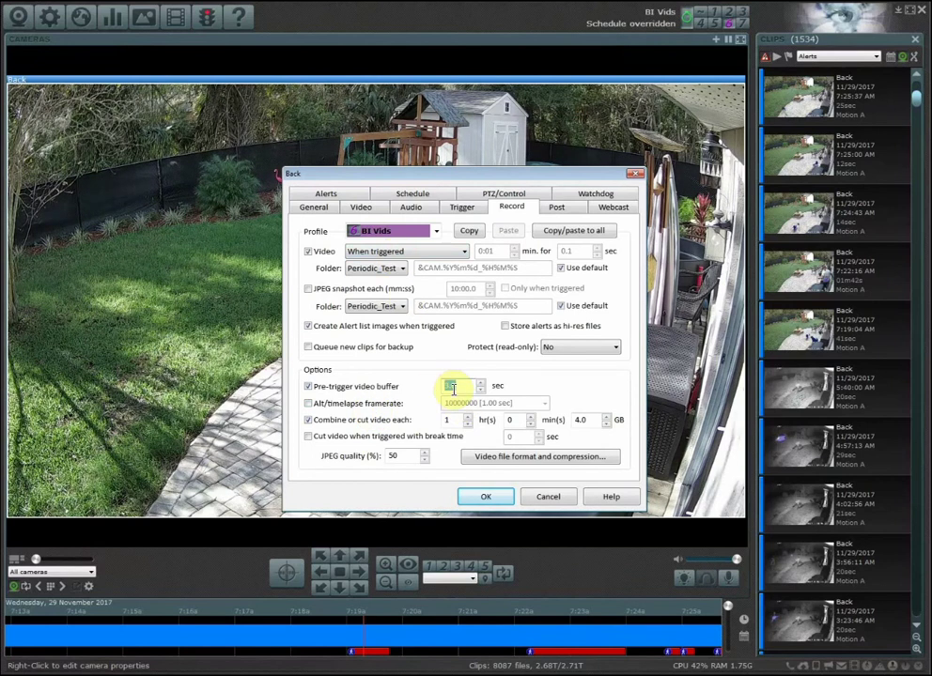
{"action": "left_click", "coordinate": [373, 389]}
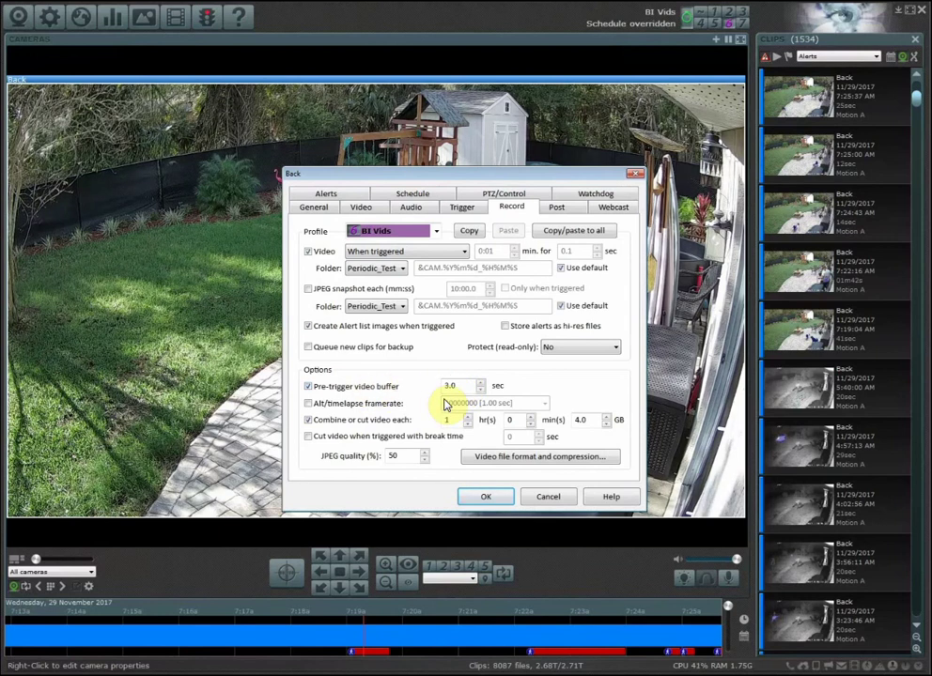
Cancel the Back camera properties and switch to the PTZ street camera
{"action": "left_click", "coordinate": [548, 496]}
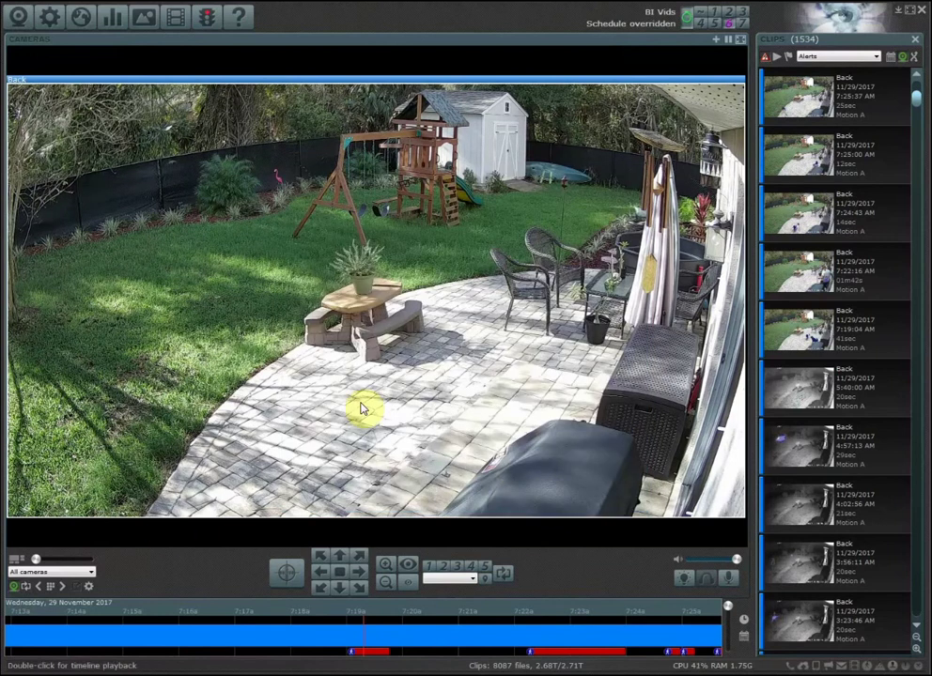
{"action": "left_click", "coordinate": [308, 522]}
{"action": "left_click", "coordinate": [367, 214]}
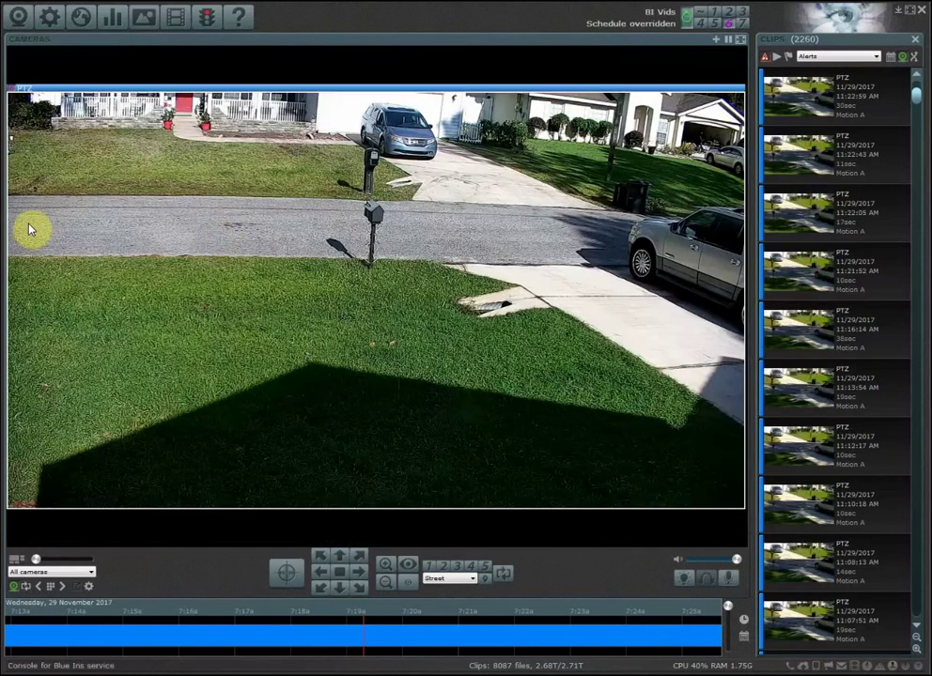